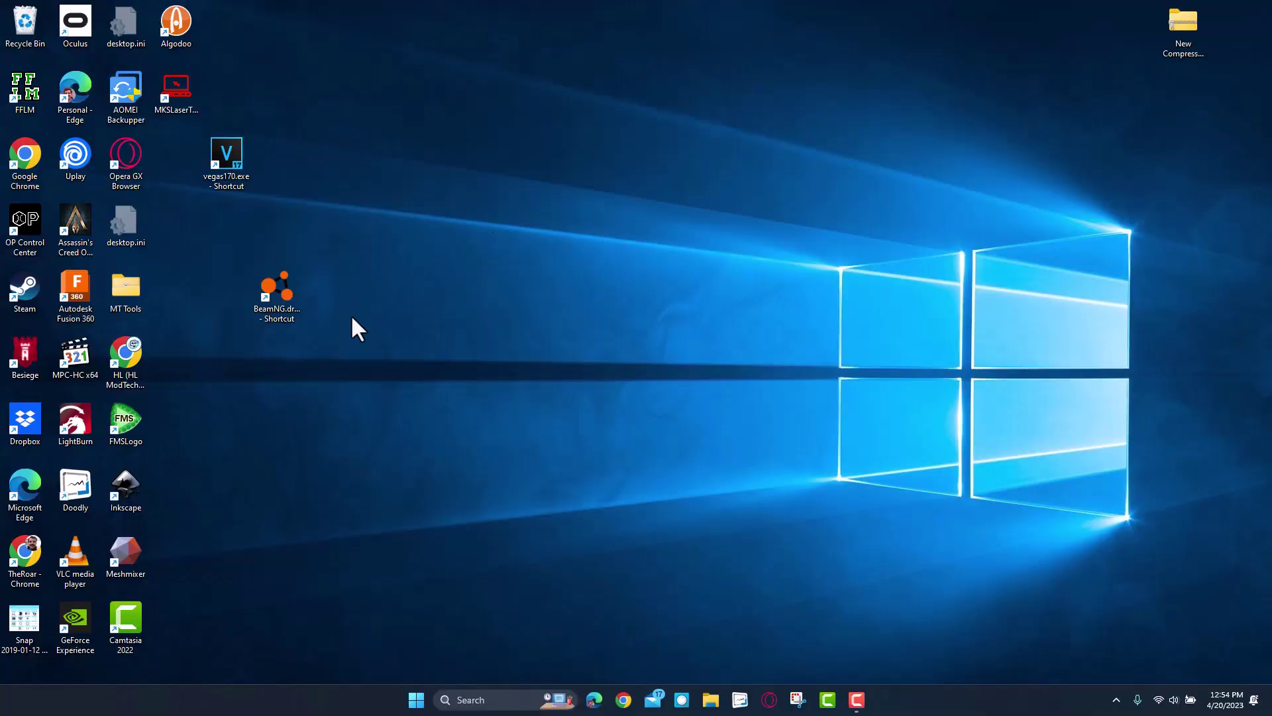
Launch LightBurn and import bird house mdh.svg from the Dropbox 3dmodeling folder.
{"action": "double_click", "coordinate": [81, 415]}
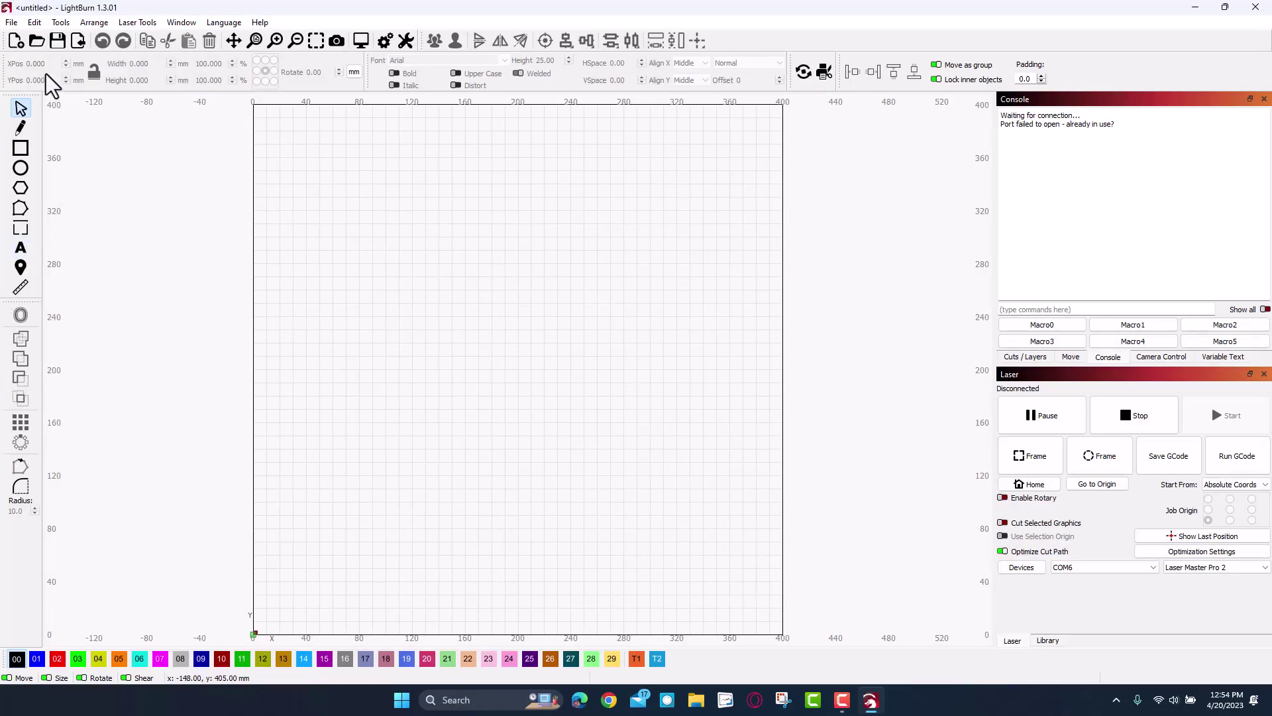
{"action": "left_click", "coordinate": [78, 41]}
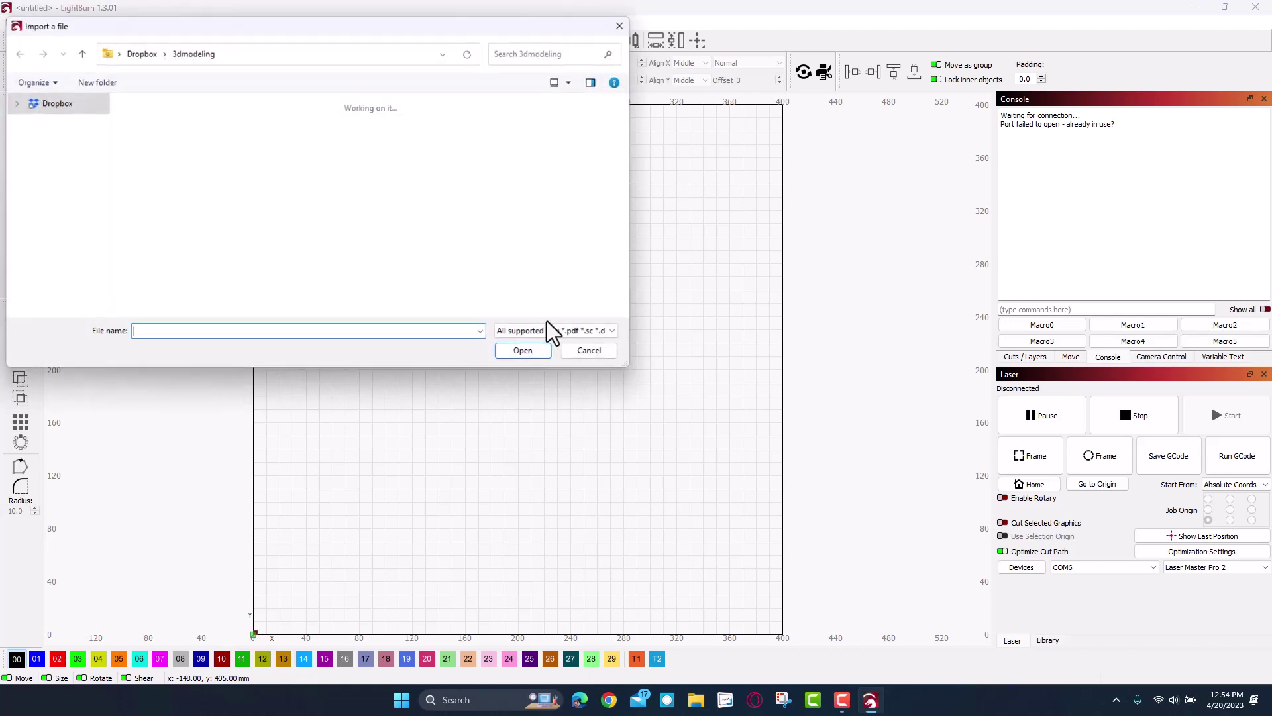
{"action": "left_click_drag", "start_coordinate": [303, 30], "coordinate": [548, 194]}
{"action": "left_click", "coordinate": [428, 335]}
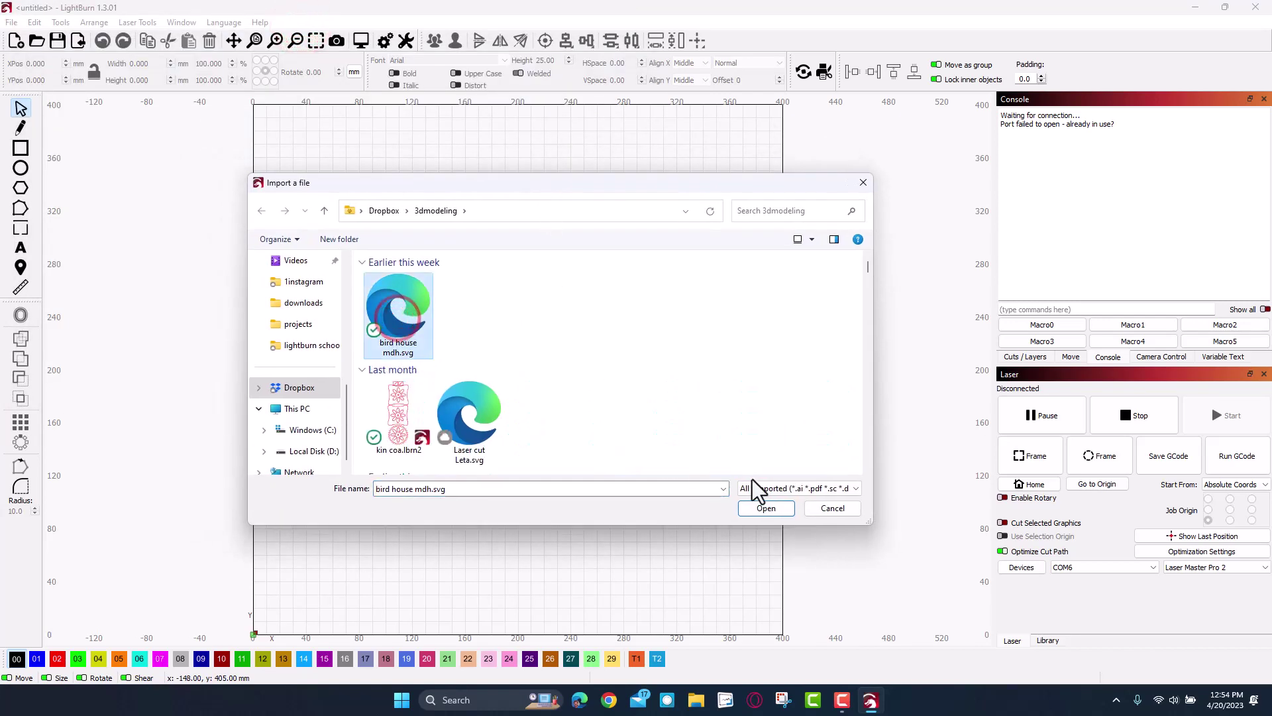
{"action": "left_click", "coordinate": [767, 508]}
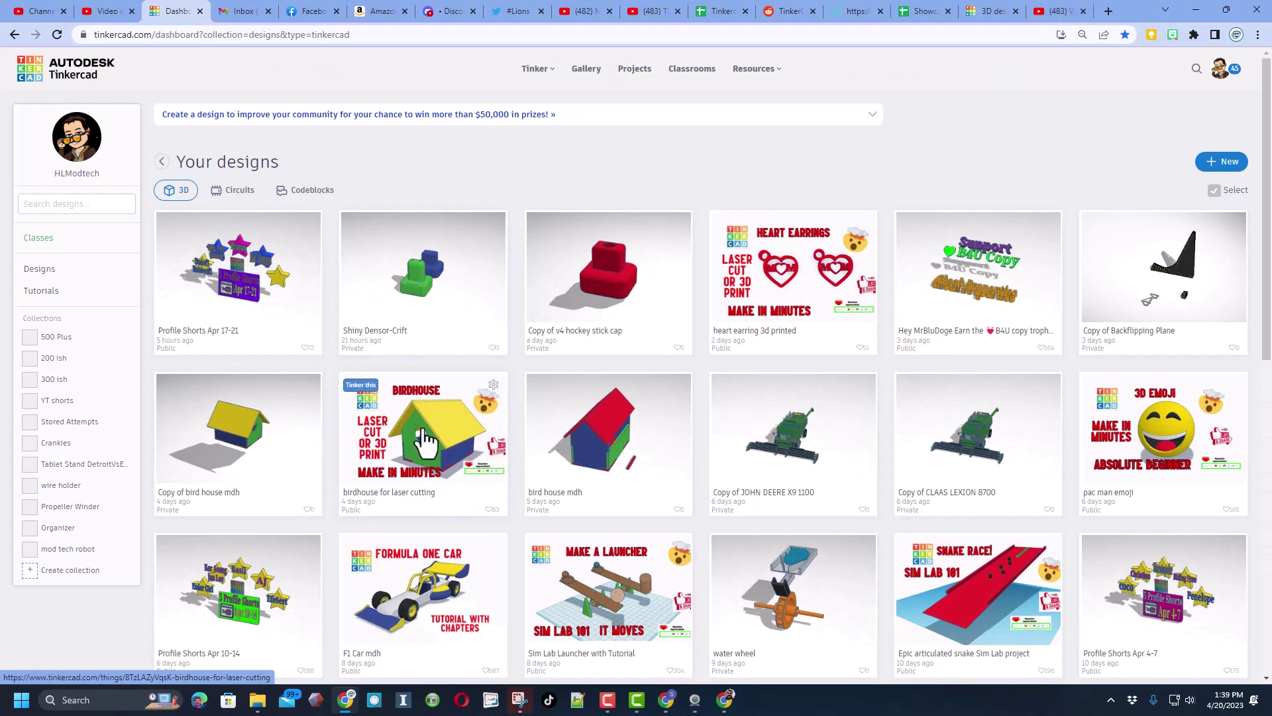
Open the 'birdhouse for laser cutting' Tinkercad design and orbit around its flat panels.
{"action": "left_click", "coordinate": [432, 449]}
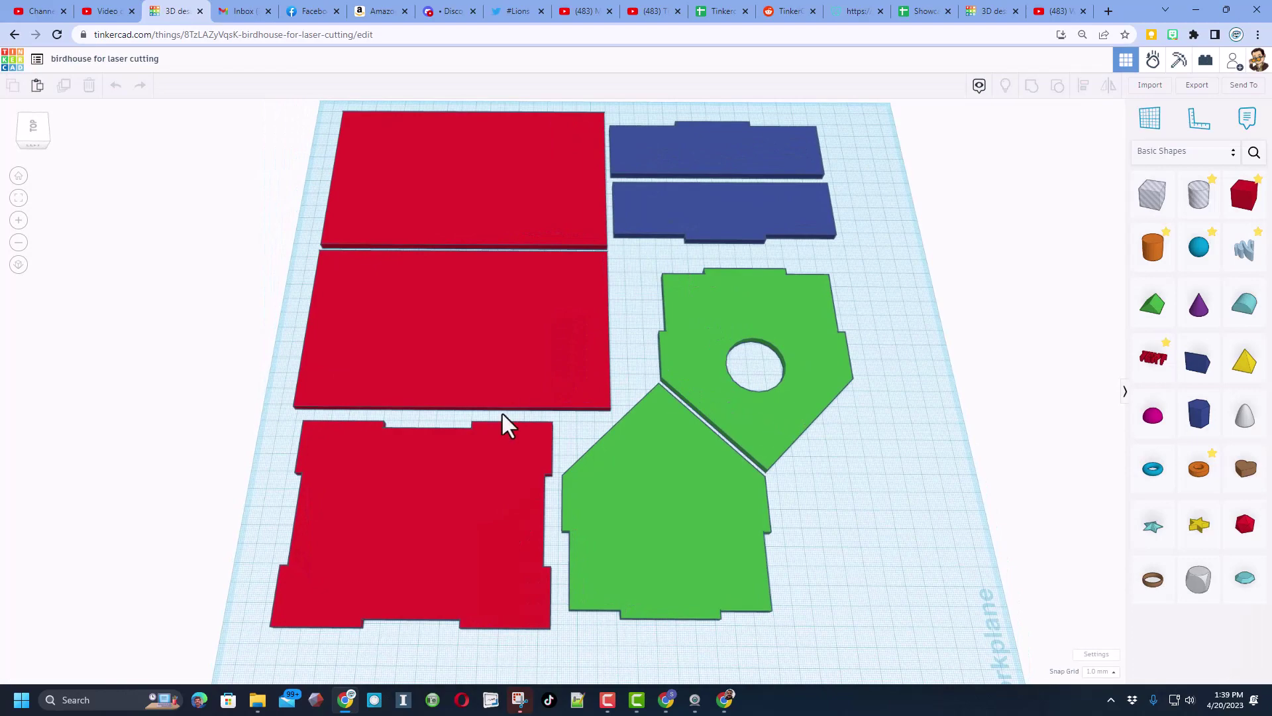
{"action": "left_click_drag", "start_coordinate": [723, 401], "coordinate": [670, 374]}
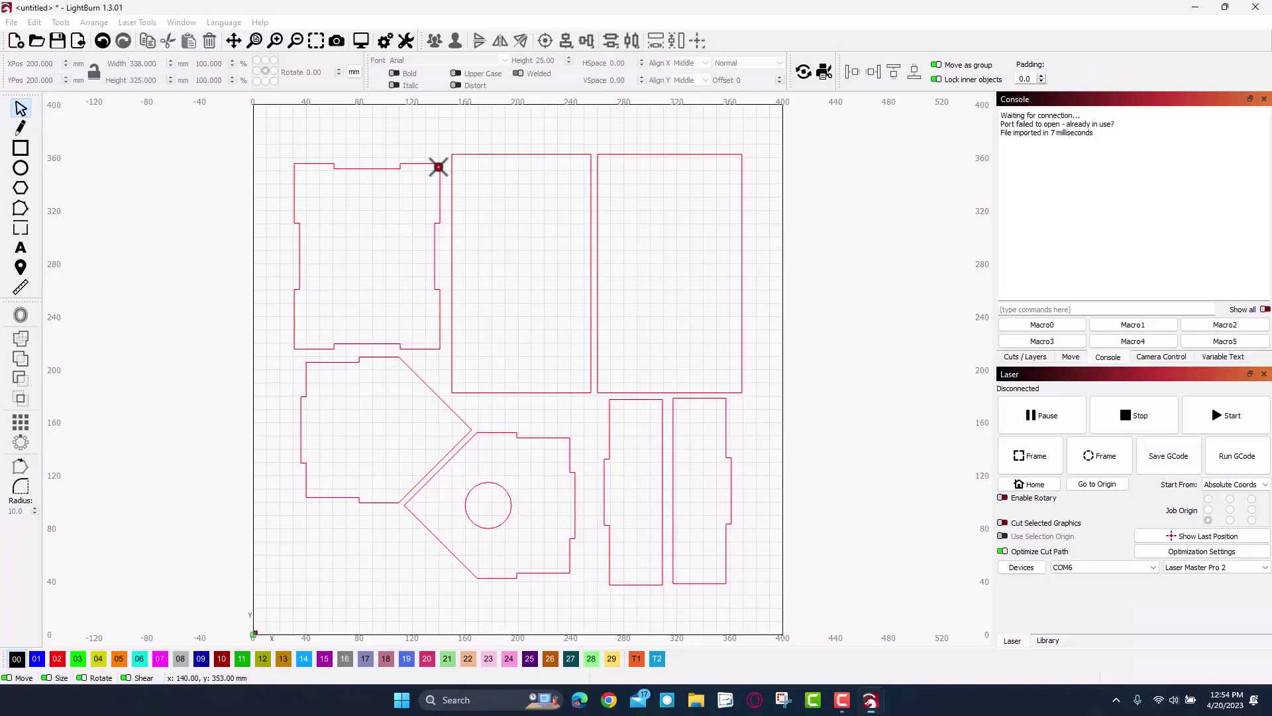
Push the upper-left panel and the right-hand tall rectangle against the central tall rectangle.
{"action": "left_click_drag", "start_coordinate": [439, 166], "coordinate": [455, 162]}
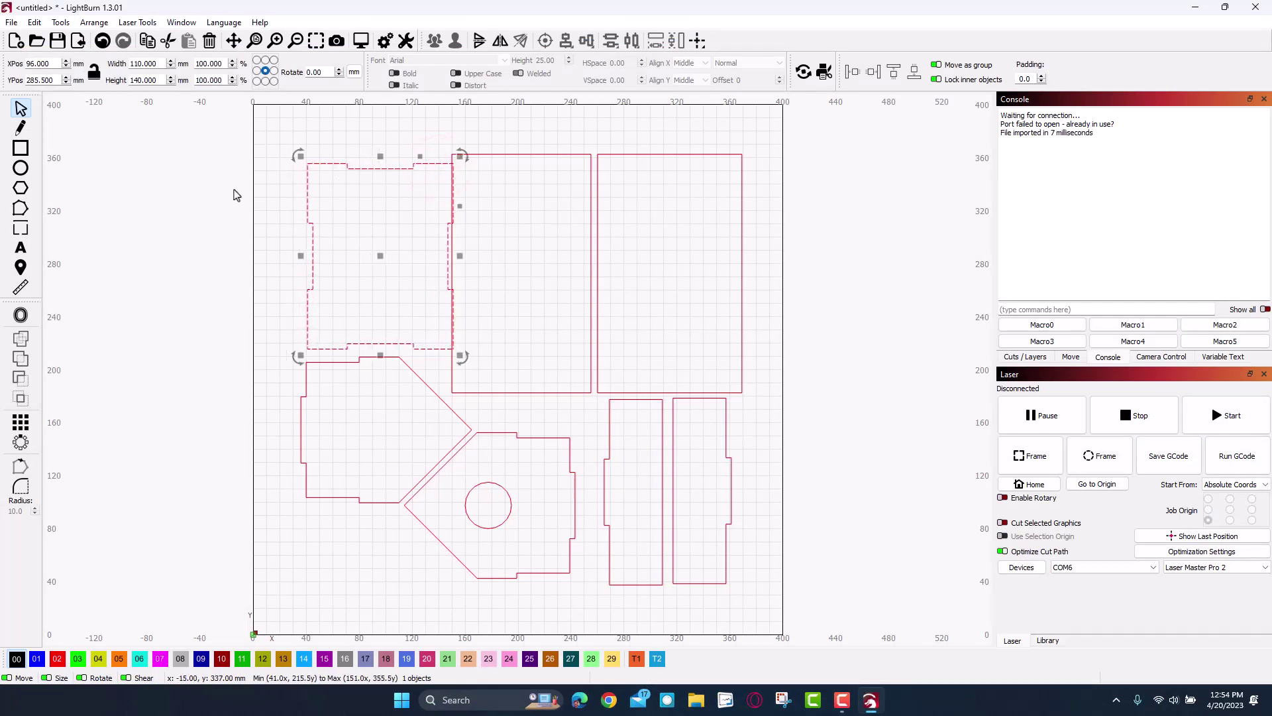
{"action": "key", "text": "ctrl+Left"}
{"action": "key", "text": "ctrl+Left"}
{"action": "key", "text": "ctrl+Left"}
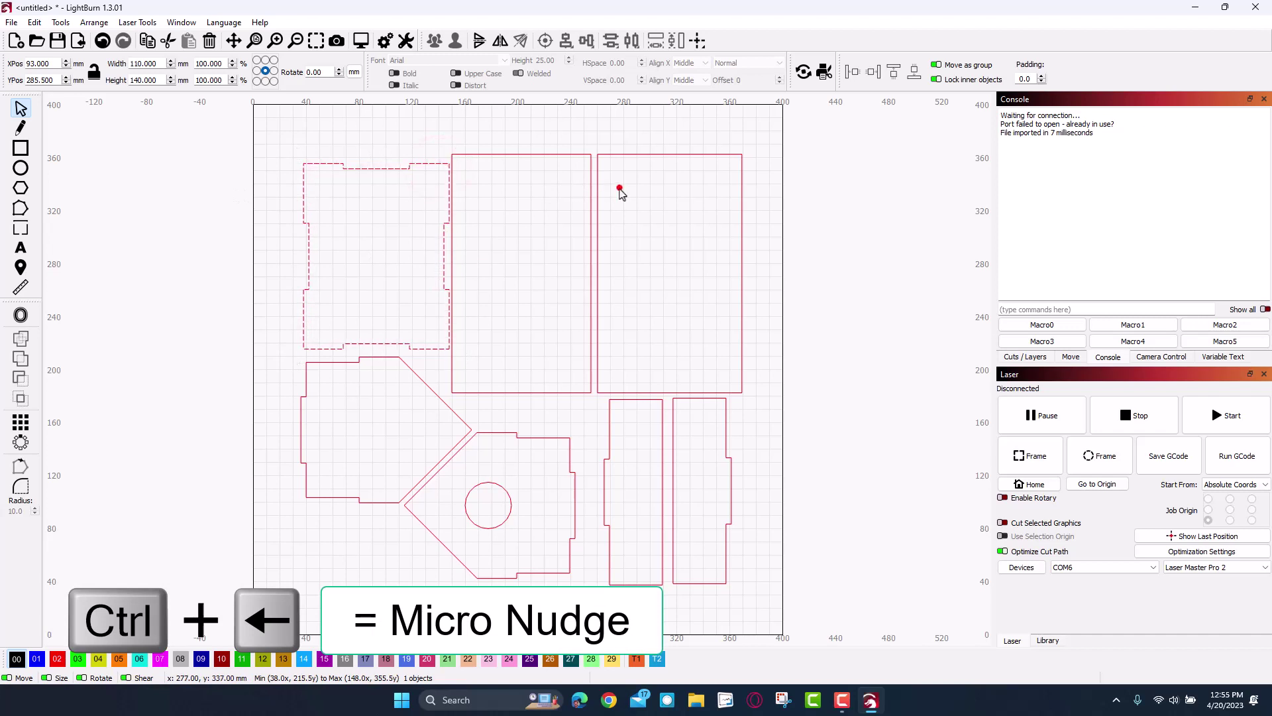
{"action": "left_click", "coordinate": [617, 186]}
{"action": "left_click", "coordinate": [606, 154]}
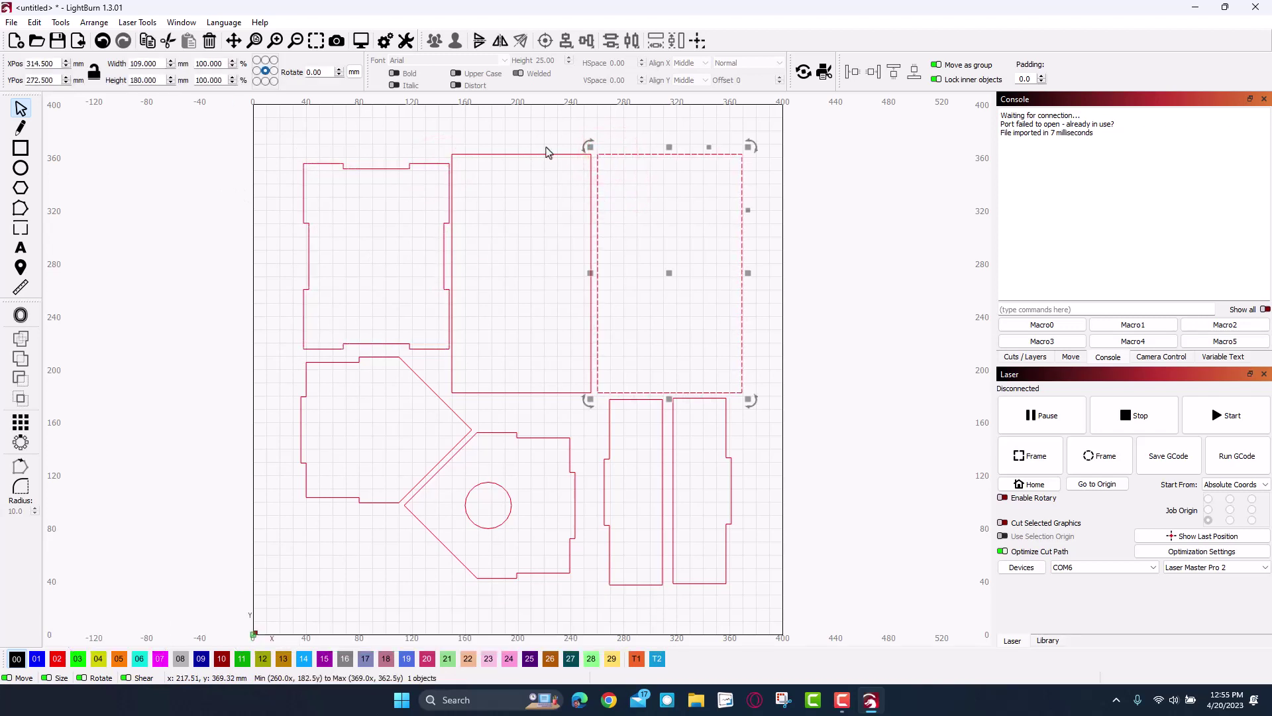
{"action": "key", "text": "ctrl+Left"}
{"action": "key", "text": "ctrl+Left"}
{"action": "key", "text": "ctrl+Left"}
{"action": "left_click_drag", "start_coordinate": [561, 147], "coordinate": [653, 317]}
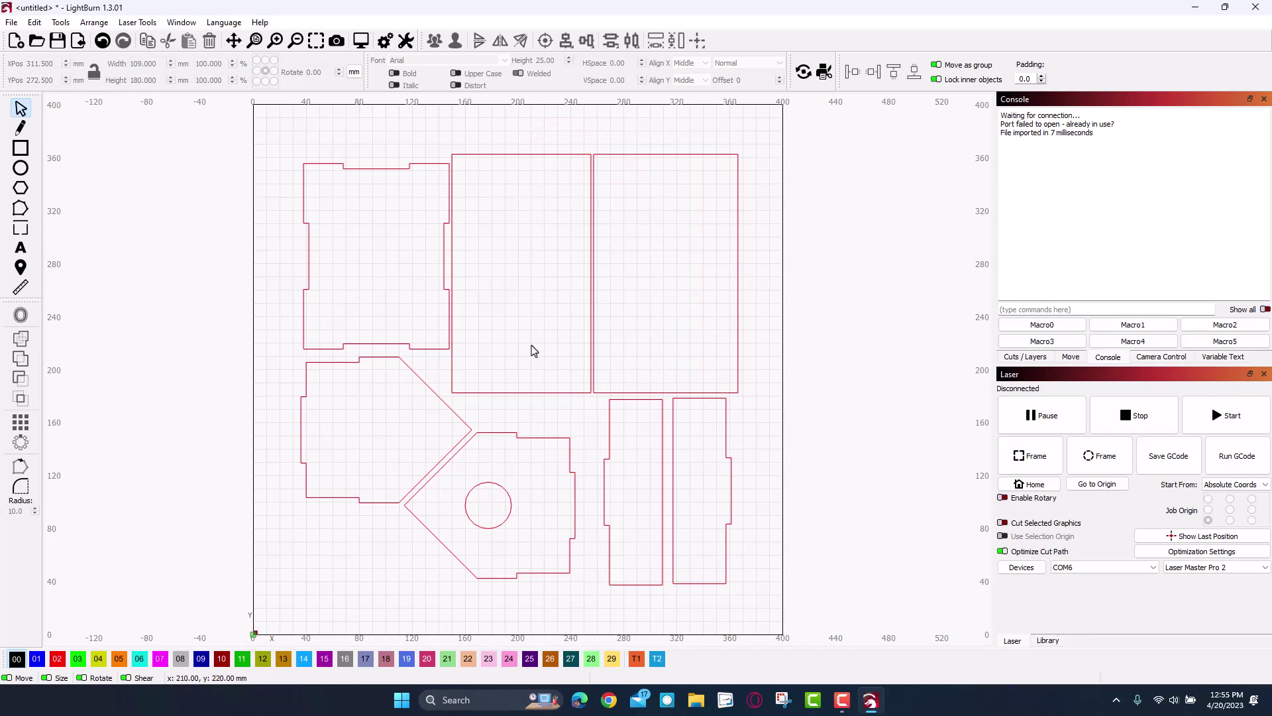
Nudge the left pentagon panel rightward two steps toward its neighbour.
{"action": "left_click", "coordinate": [458, 415]}
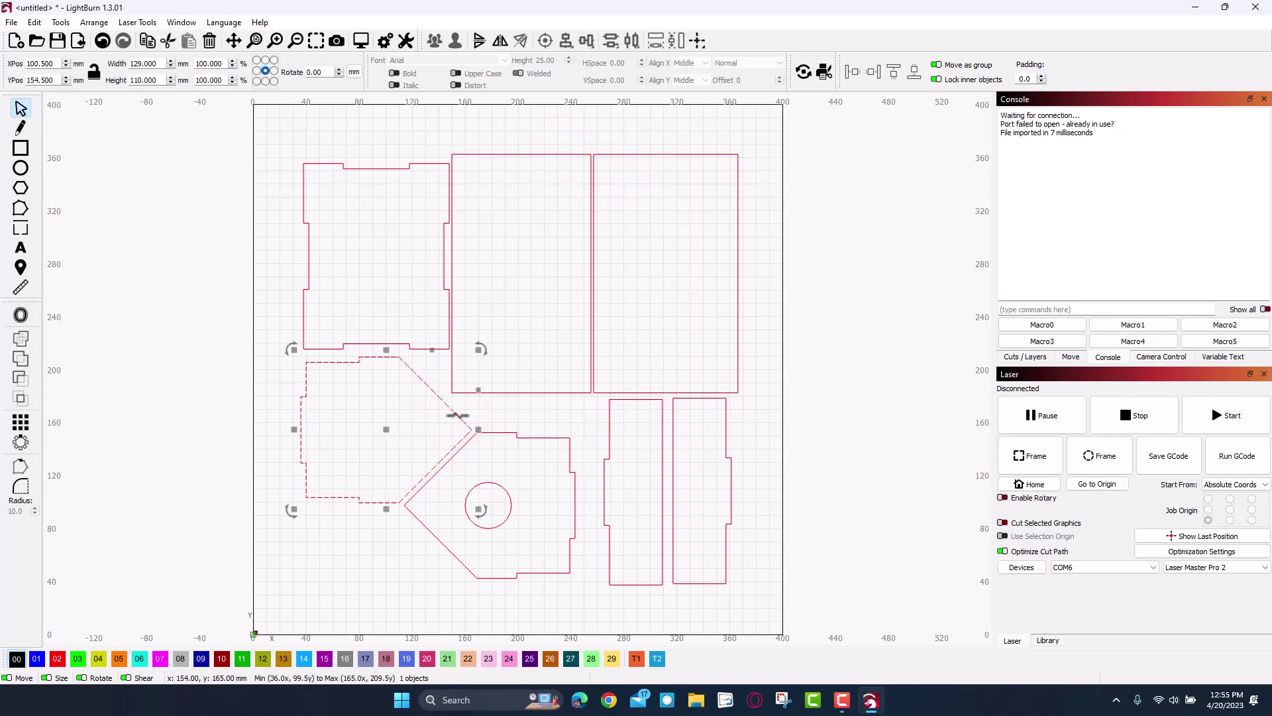
{"action": "key", "text": "ctrl+Right"}
{"action": "key", "text": "ctrl+Right"}
{"action": "key", "text": "ctrl+Right"}
{"action": "key", "text": "ctrl+Right"}
{"action": "key", "text": "ctrl+Right"}
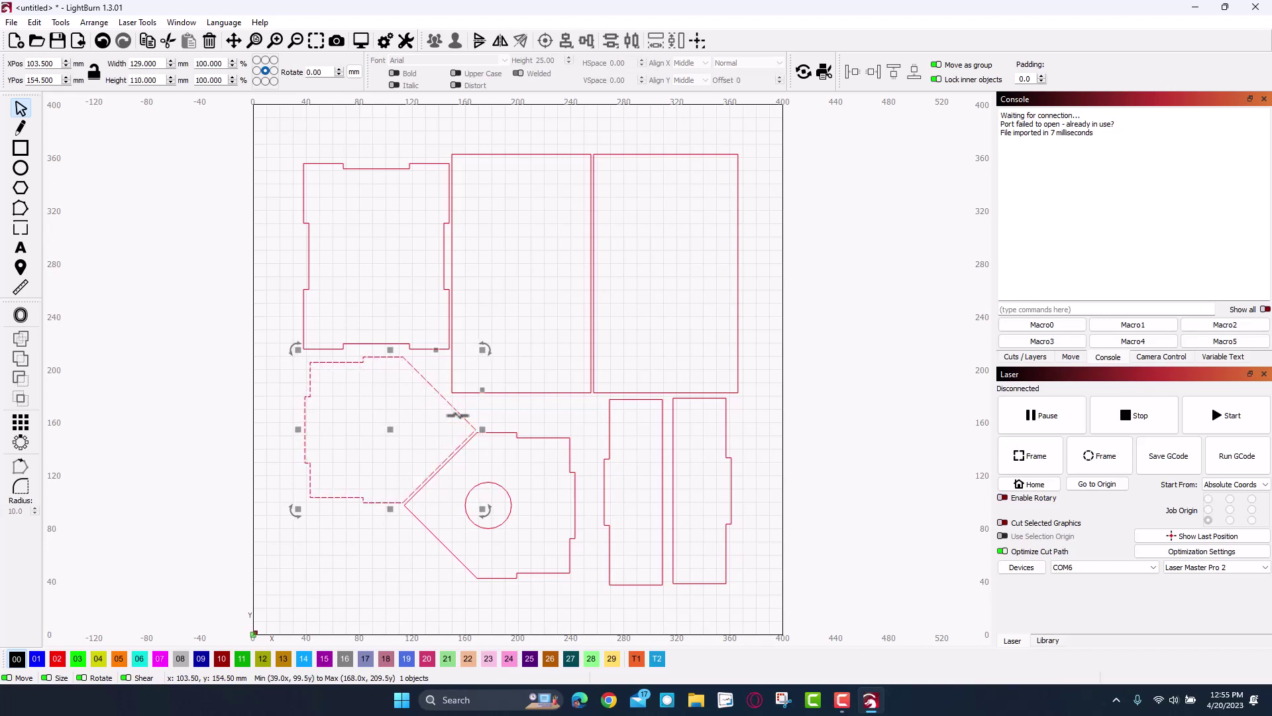
{"action": "key", "text": "ctrl+Right"}
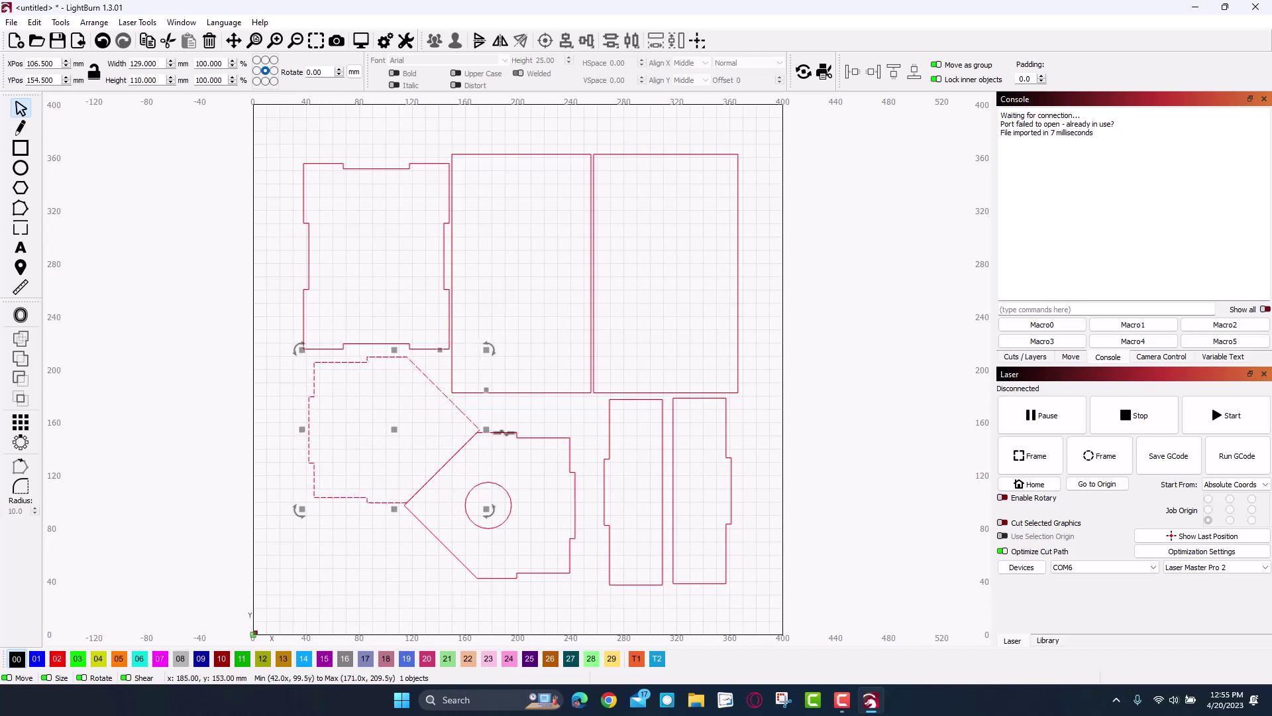
{"action": "left_click", "coordinate": [512, 432]}
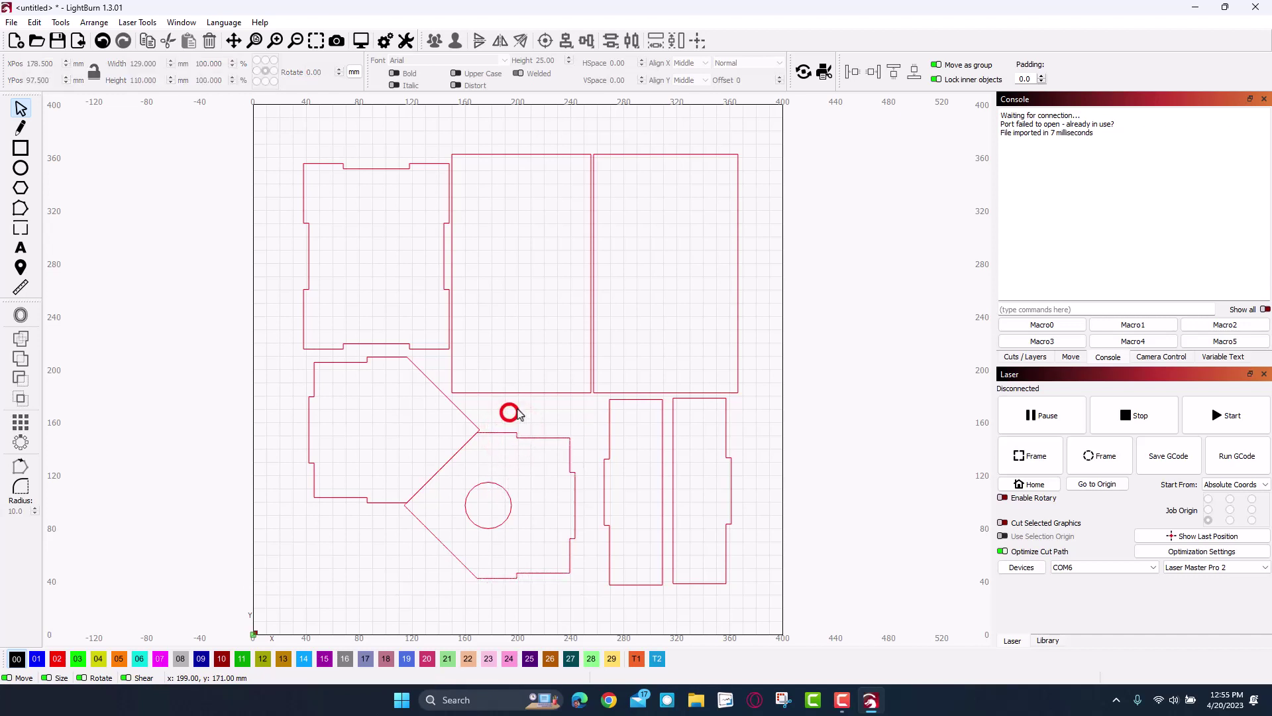
Group the right pentagon with its circle hole and shift the group 5 mm right.
{"action": "left_click_drag", "start_coordinate": [517, 408], "coordinate": [497, 515]}
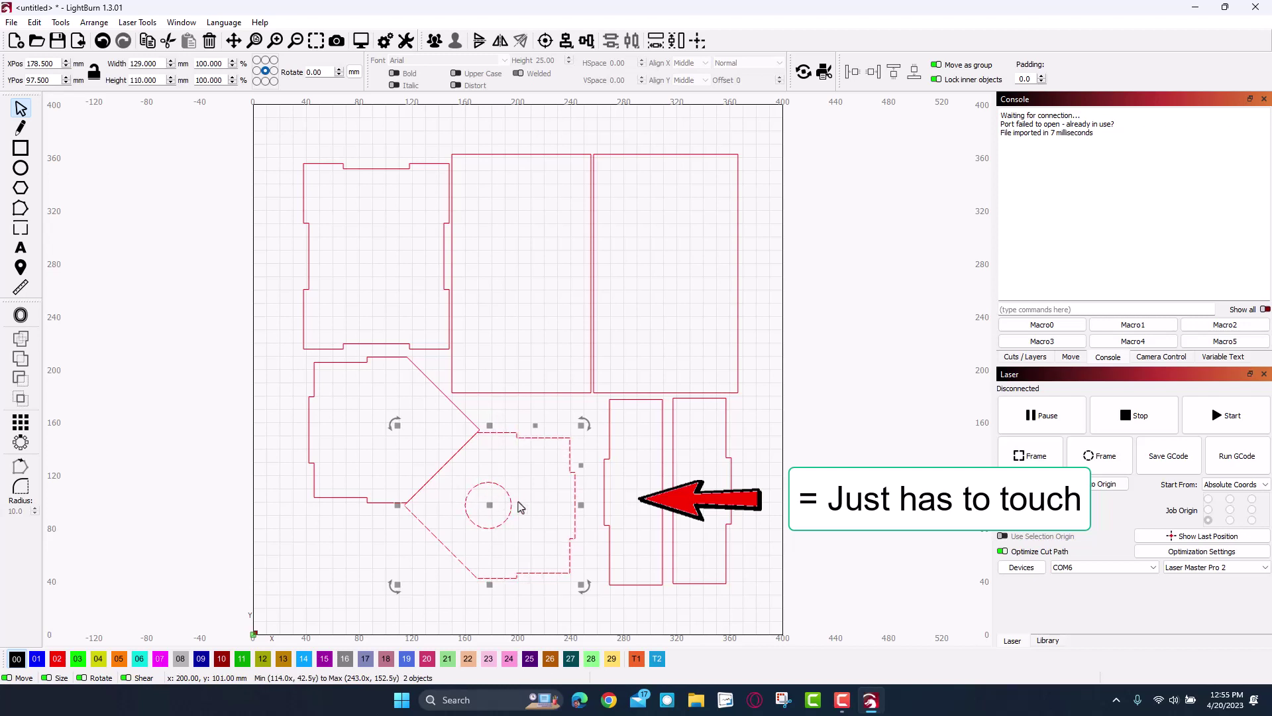
{"action": "key", "text": "ctrl+g"}
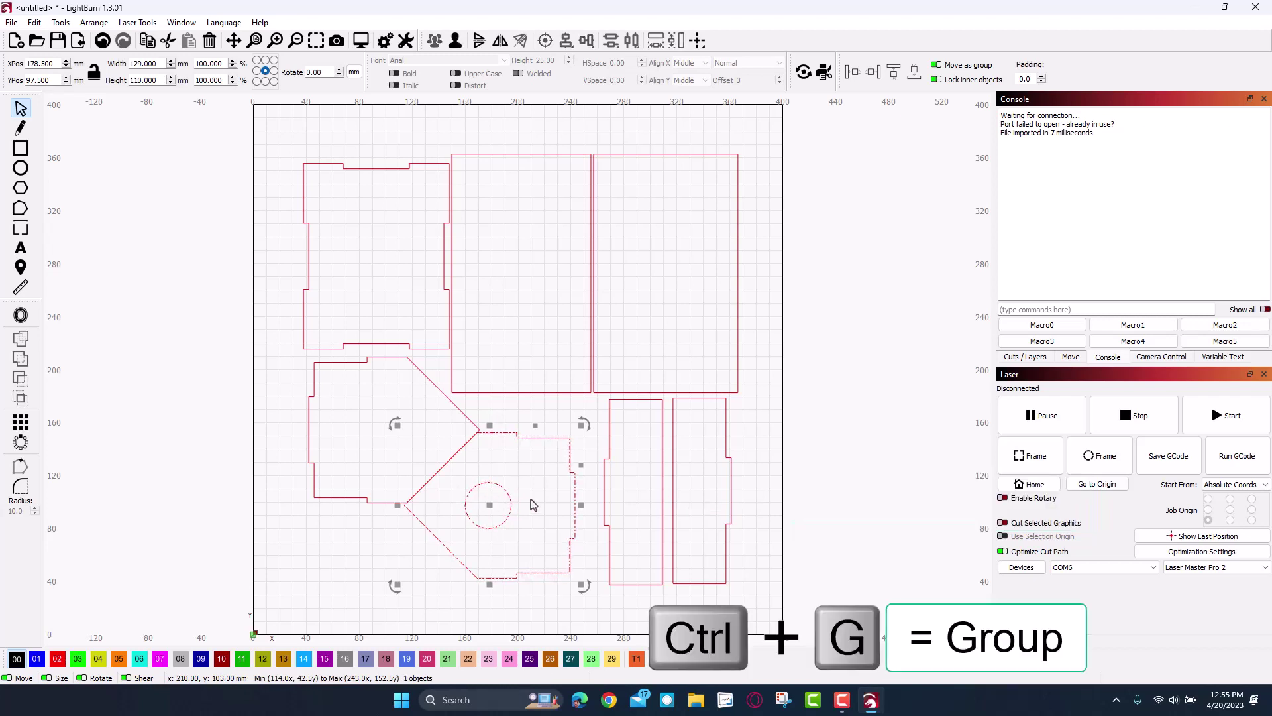
{"action": "key", "text": "Right"}
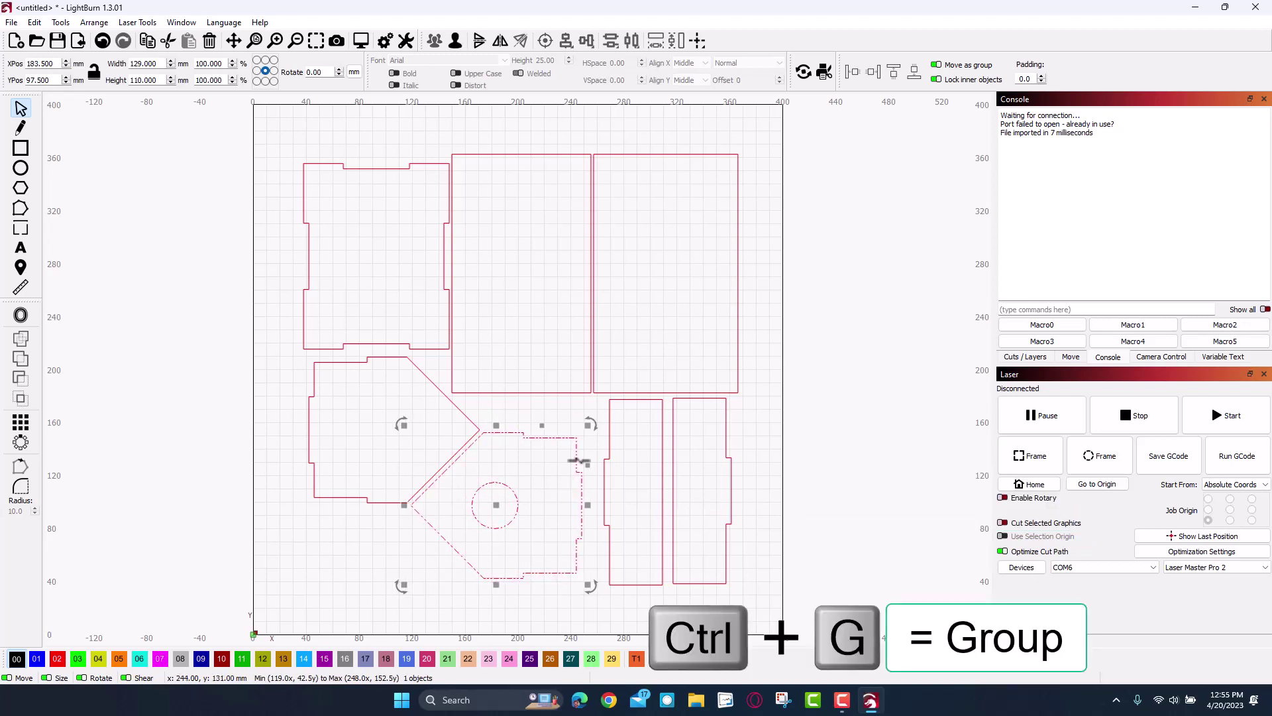
{"action": "left_click", "coordinate": [663, 433]}
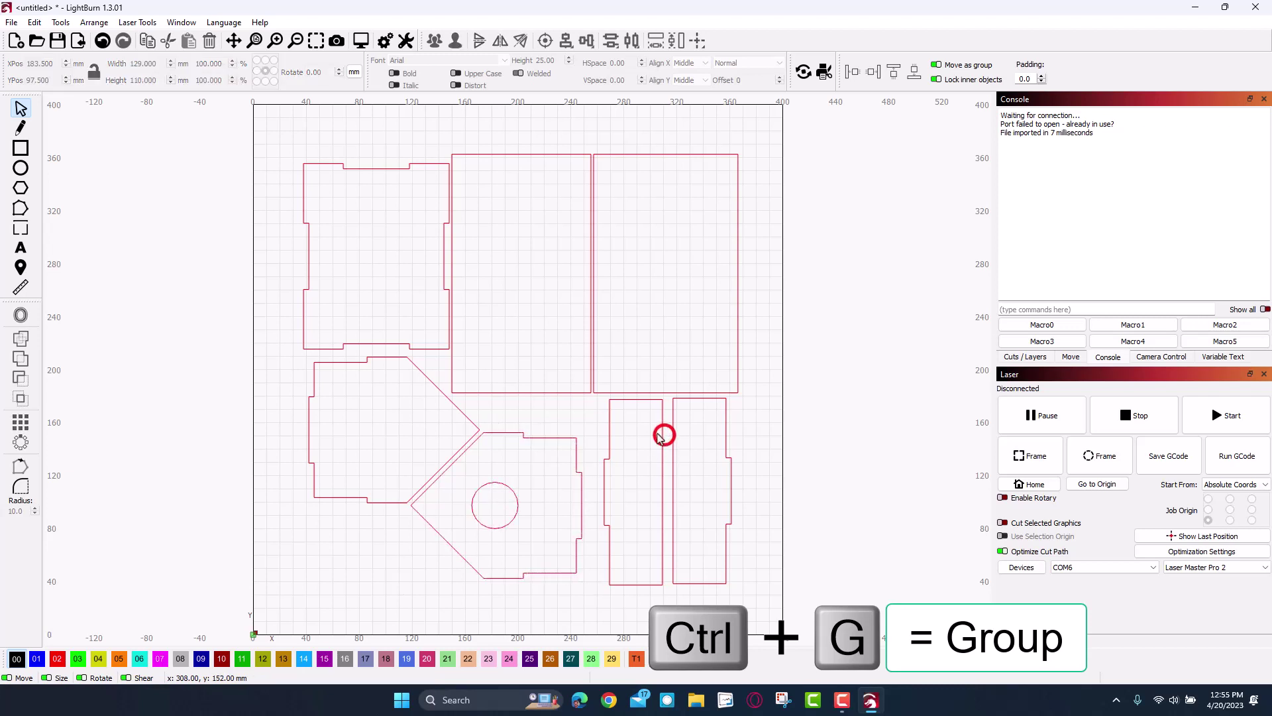
Nudge the left narrow side panel left, then align the tops of both narrow panels.
{"action": "left_click", "coordinate": [611, 429]}
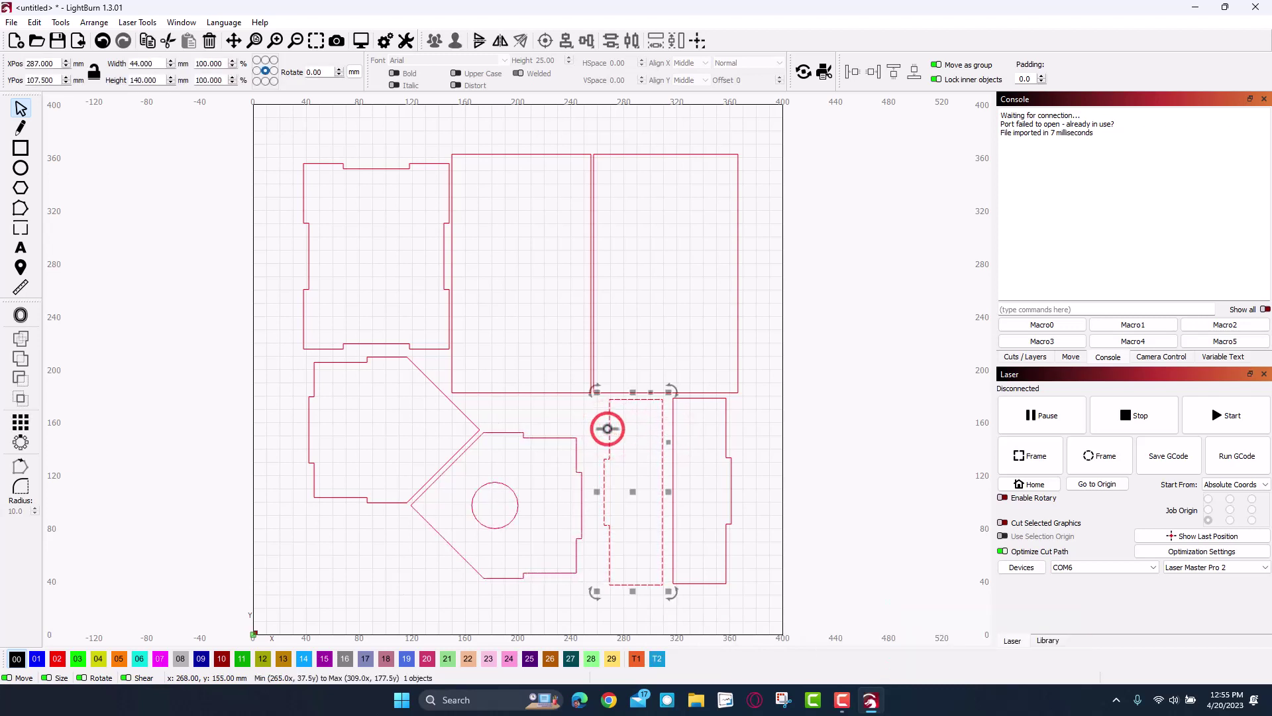
{"action": "key", "text": "Left"}
{"action": "key", "text": "Left"}
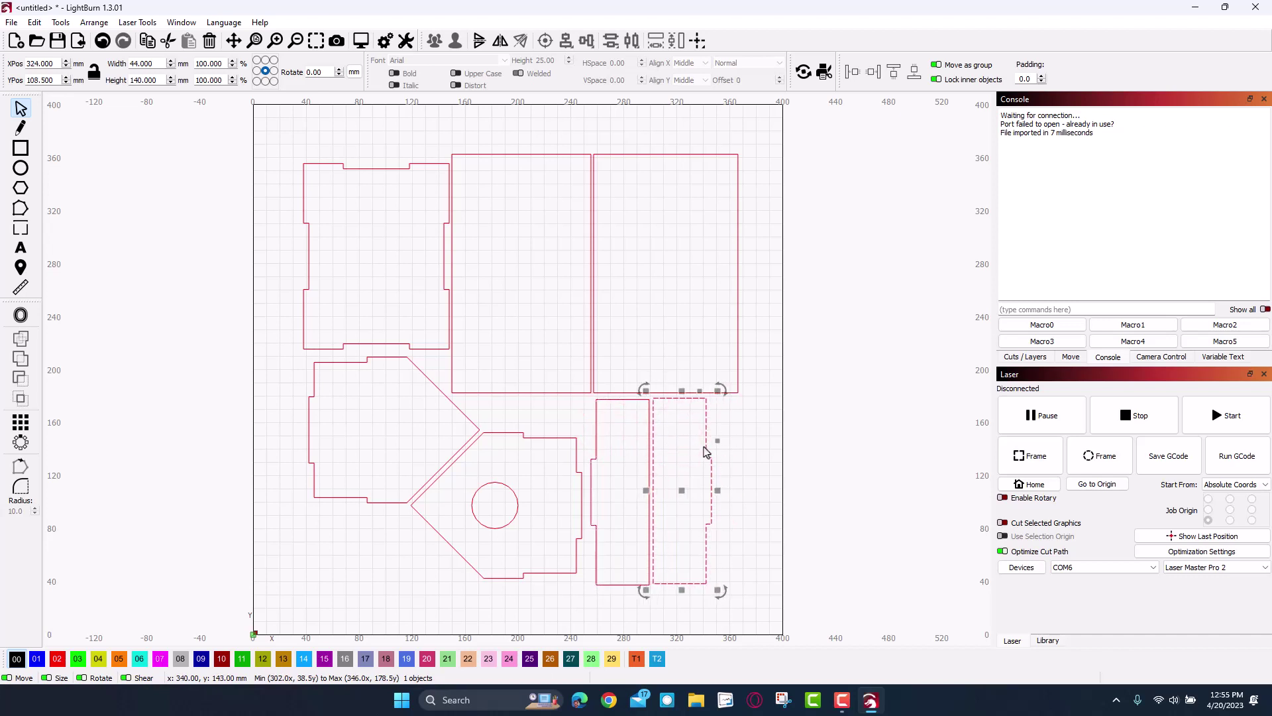
{"action": "left_click", "coordinate": [733, 456]}
{"action": "left_click_drag", "start_coordinate": [637, 498], "coordinate": [637, 498]}
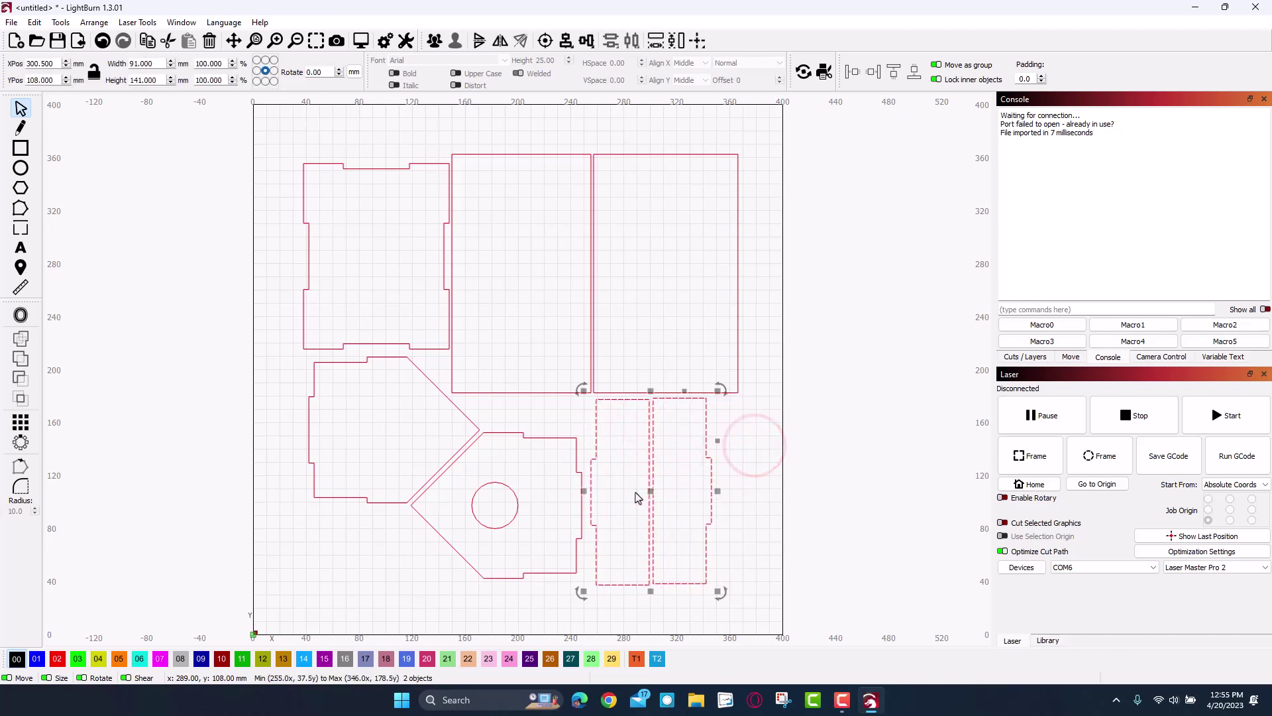
{"action": "left_click", "coordinate": [716, 412]}
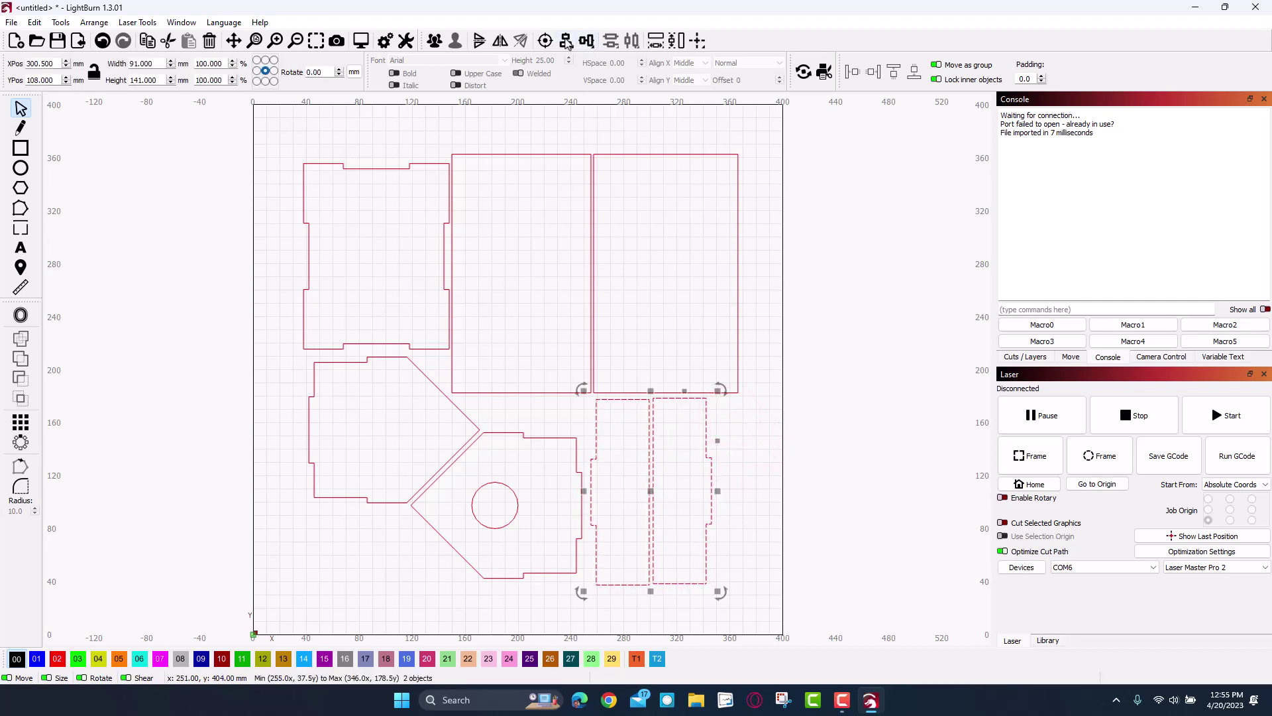
{"action": "left_click", "coordinate": [583, 41]}
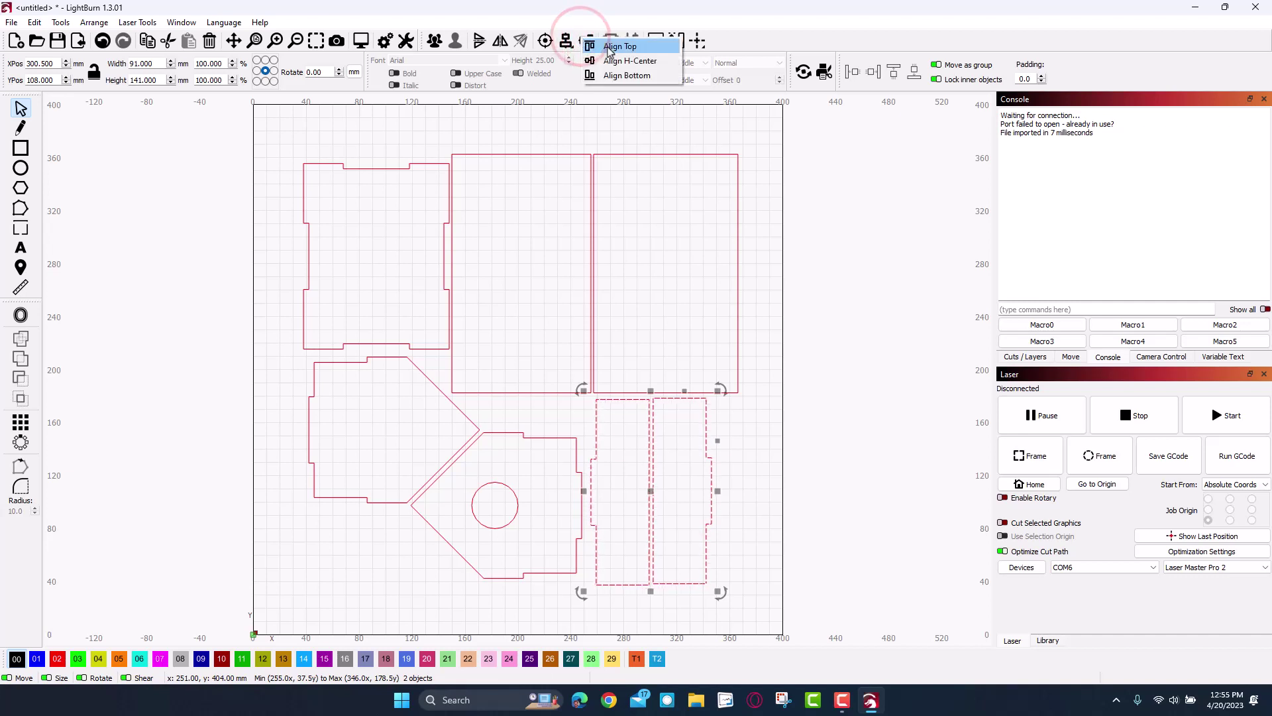
{"action": "left_click", "coordinate": [606, 45]}
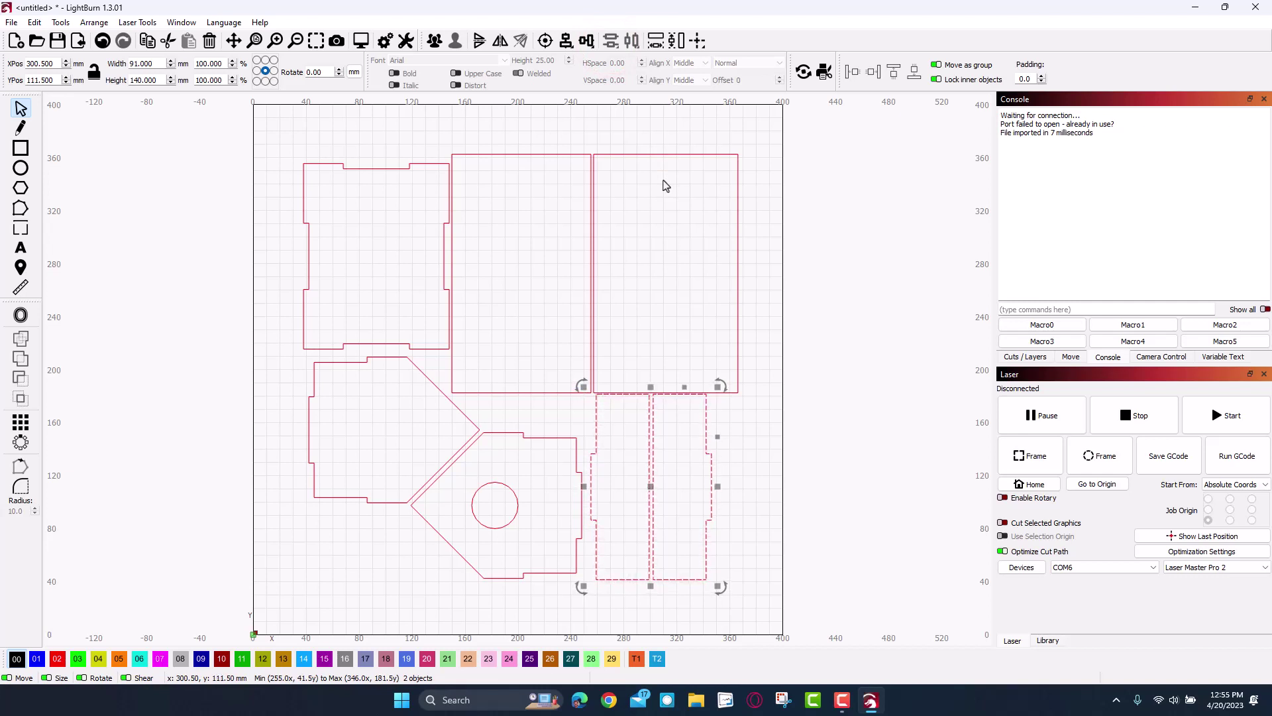
Put all birdhouse parts on layer 10 and set its cut speed to 380.
{"action": "left_click", "coordinate": [546, 404]}
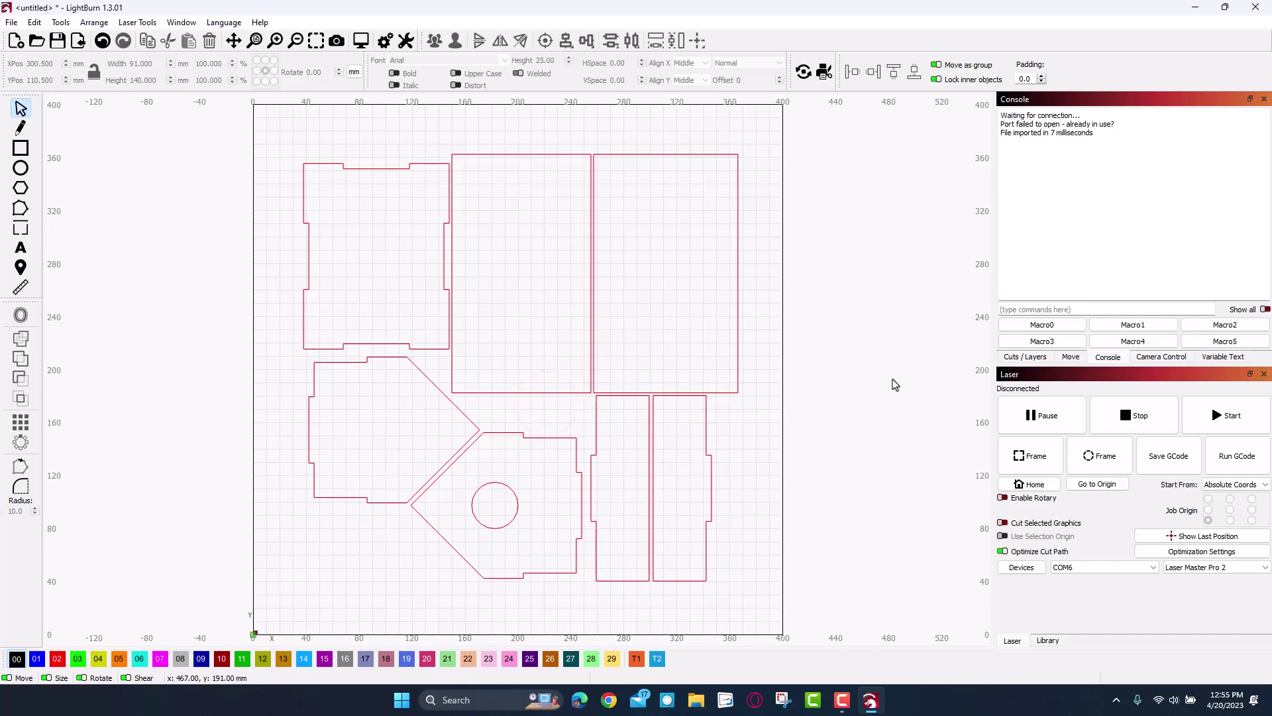
{"action": "left_click", "coordinate": [1026, 357]}
{"action": "left_click", "coordinate": [20, 148]}
{"action": "left_click_drag", "start_coordinate": [283, 112], "coordinate": [778, 588]}
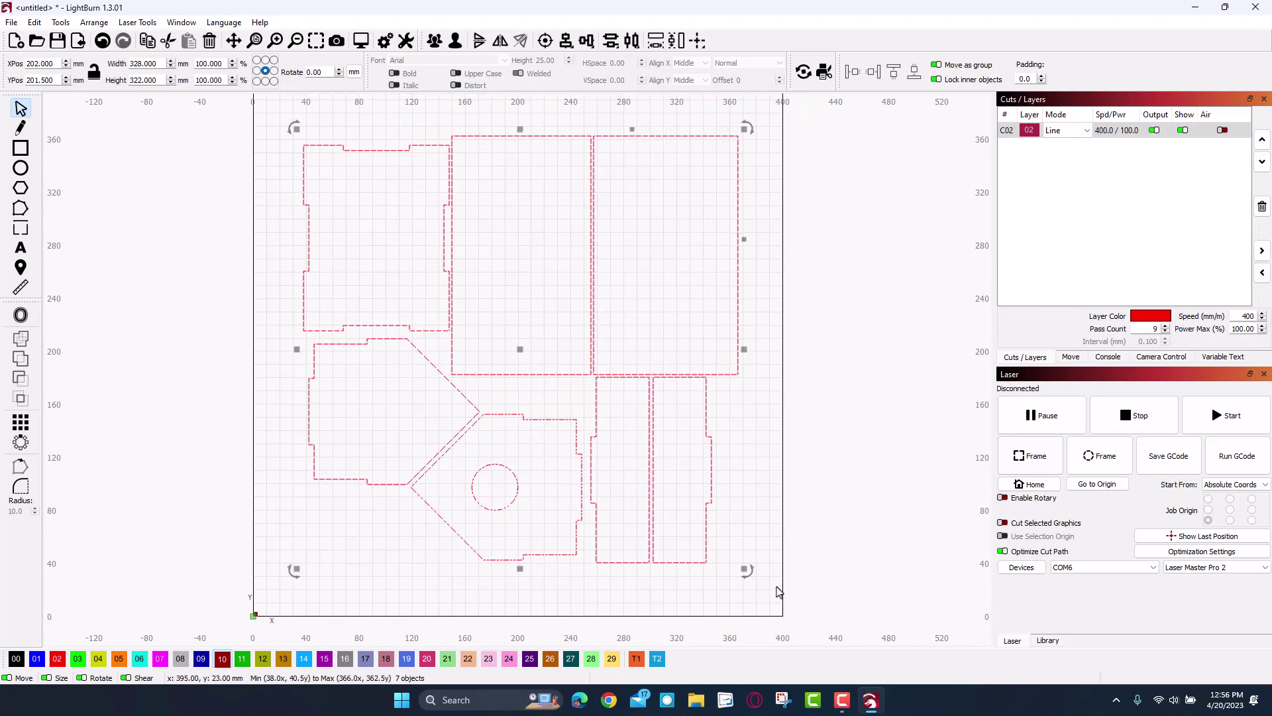
{"action": "left_click", "coordinate": [221, 659]}
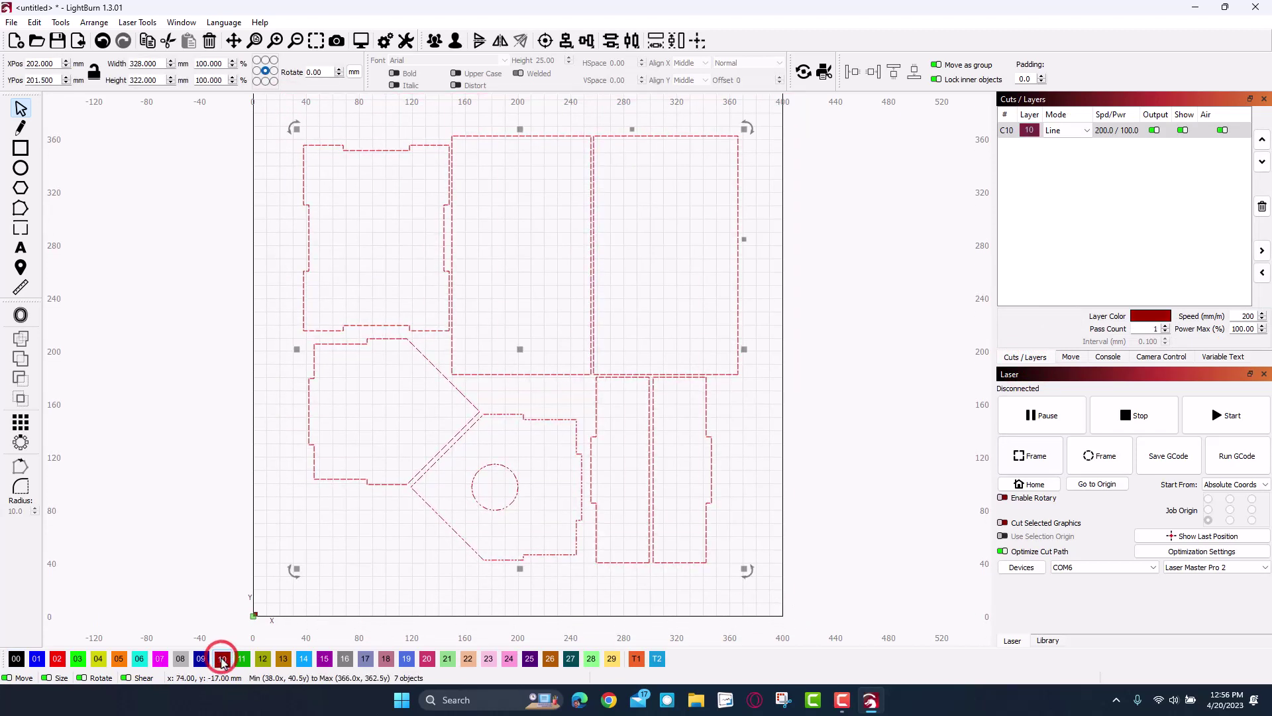
{"action": "double_click", "coordinate": [1247, 317]}
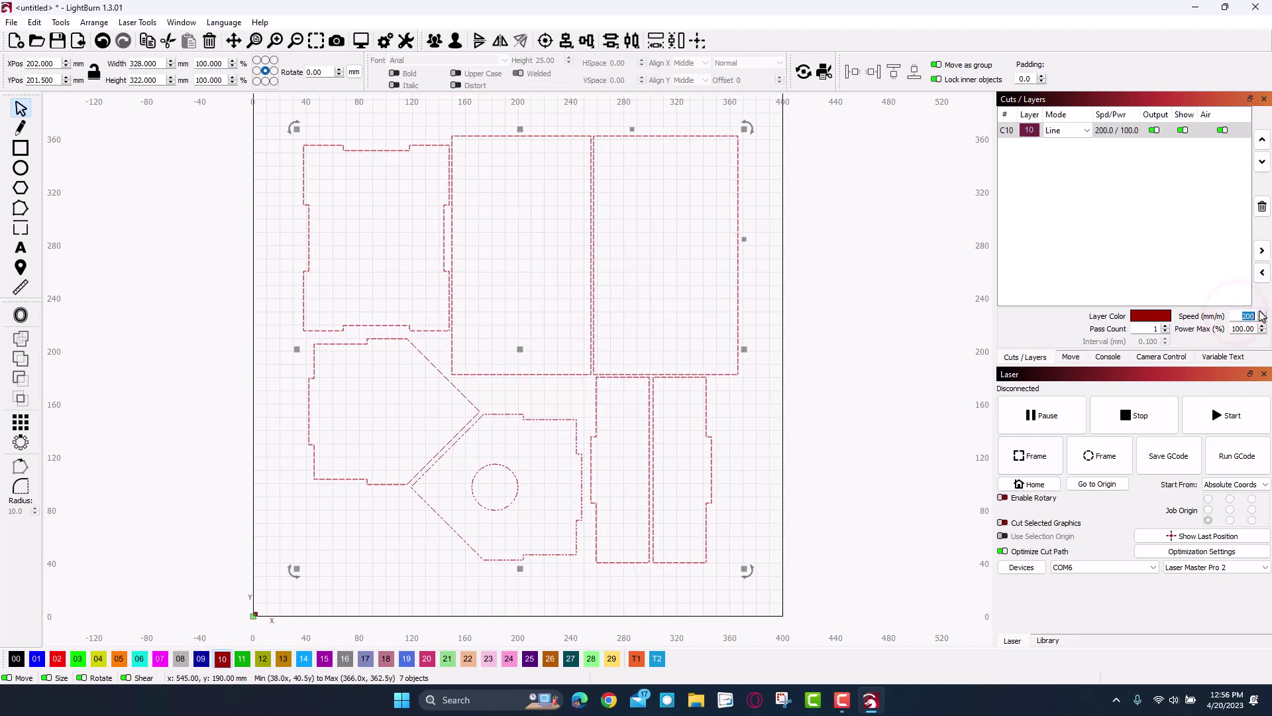
{"action": "type", "text": "38"}
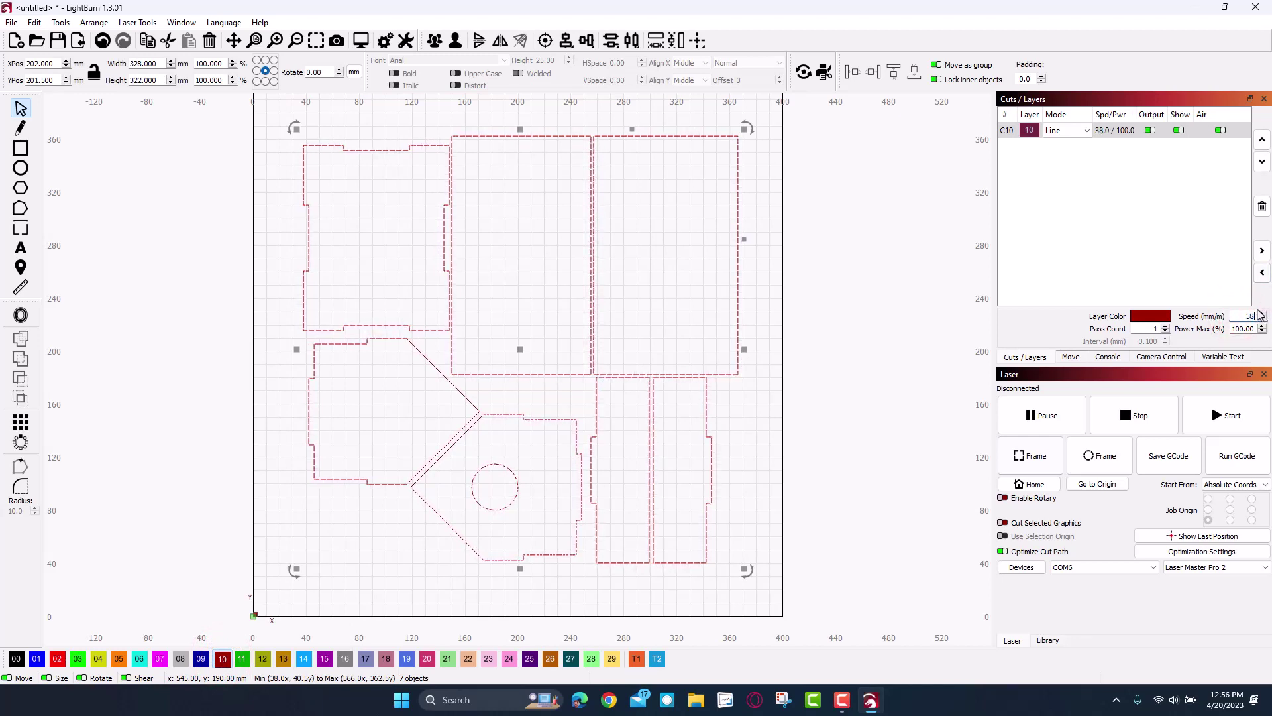
{"action": "type", "text": "0"}
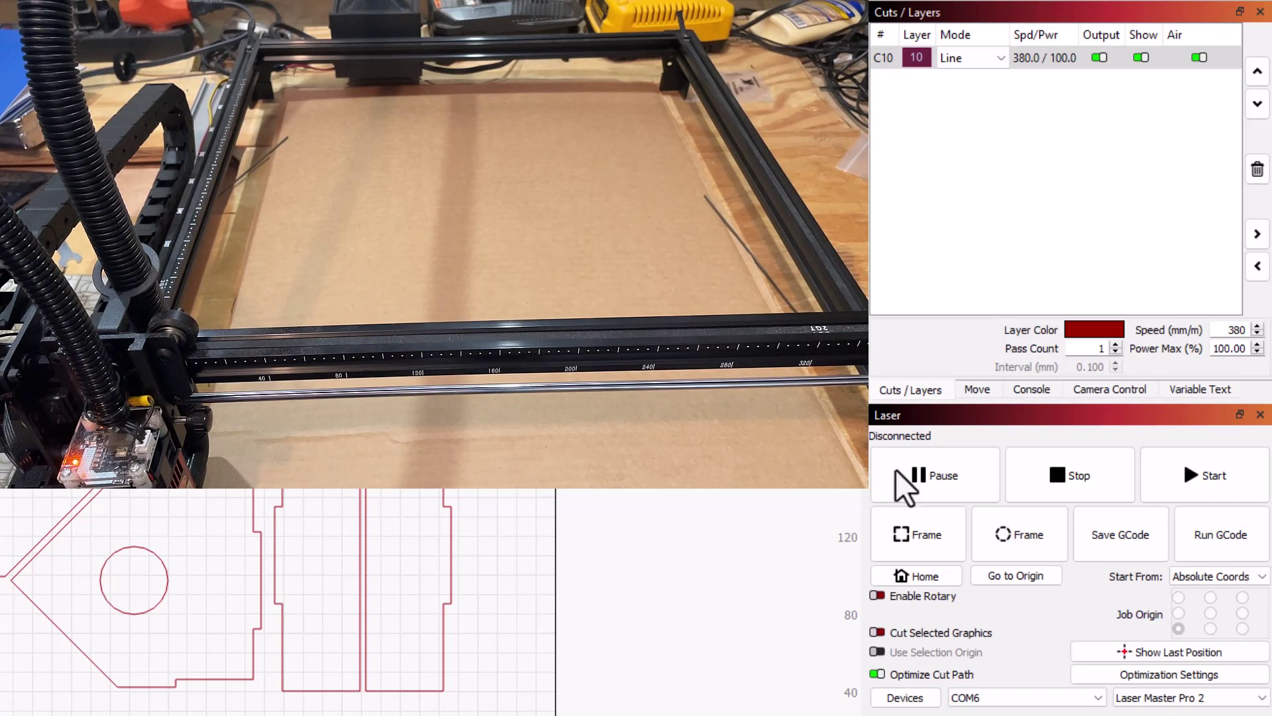
Select FlyingBear LaserMan as the laser device.
{"action": "left_click", "coordinate": [1186, 697]}
{"action": "key", "text": "Return"}
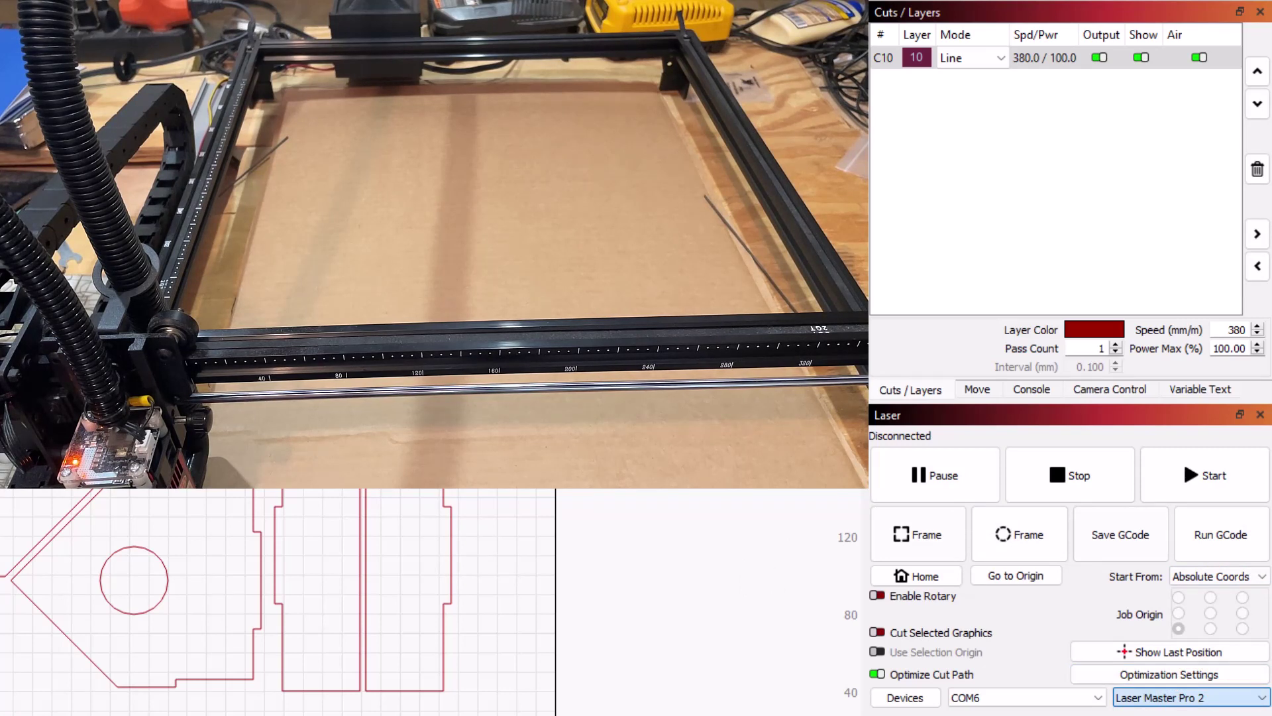
{"action": "key", "text": "Down"}
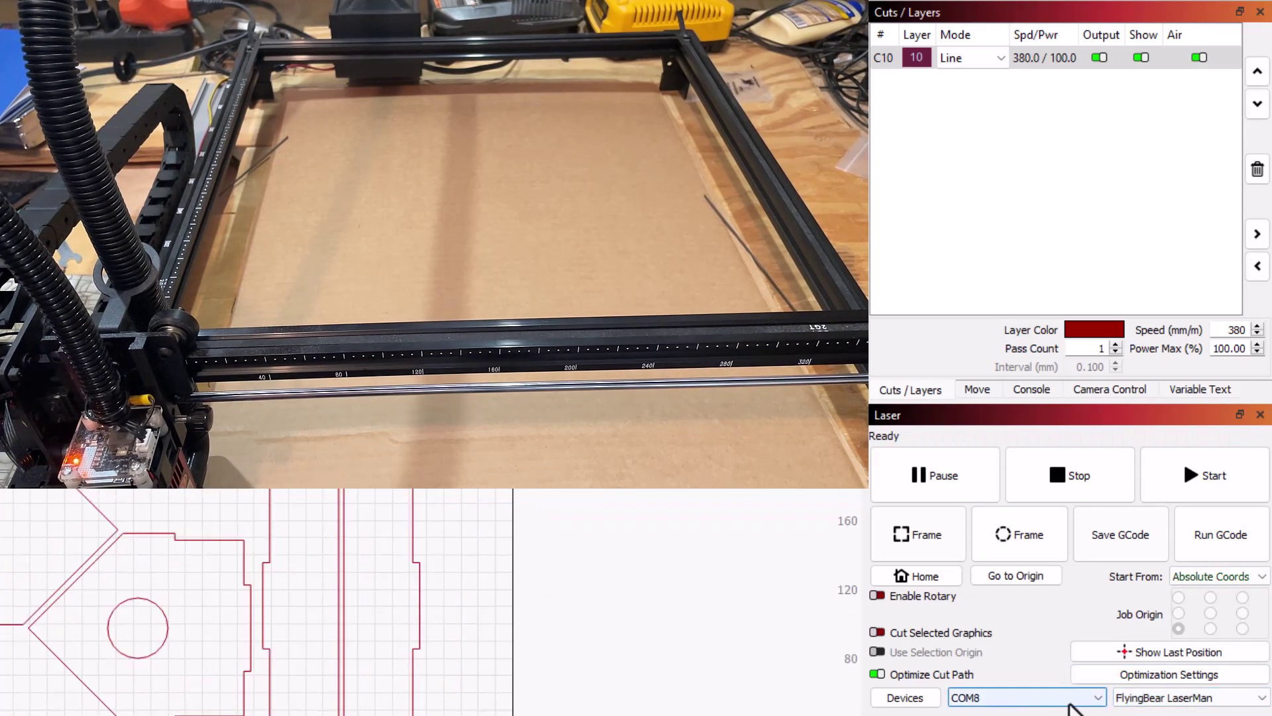
Jog the laser head right over the material and frame the job outline.
{"action": "left_click", "coordinate": [974, 392]}
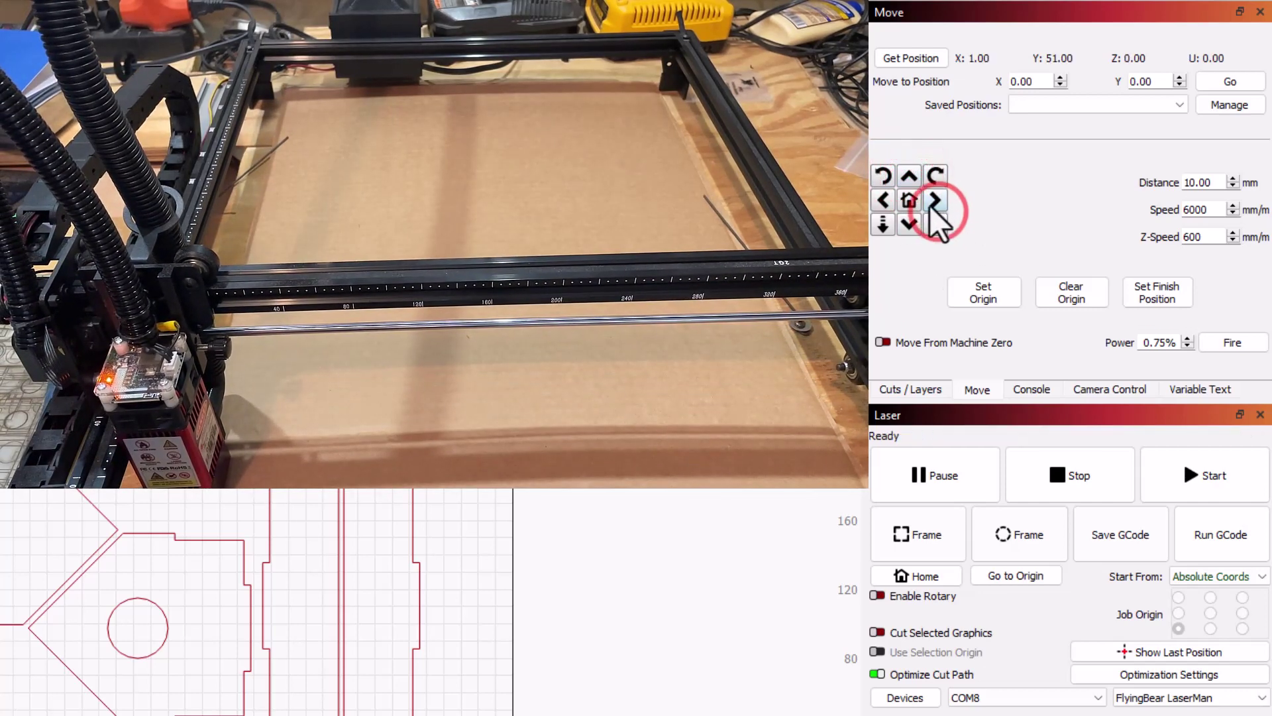
{"action": "left_click", "coordinate": [934, 200]}
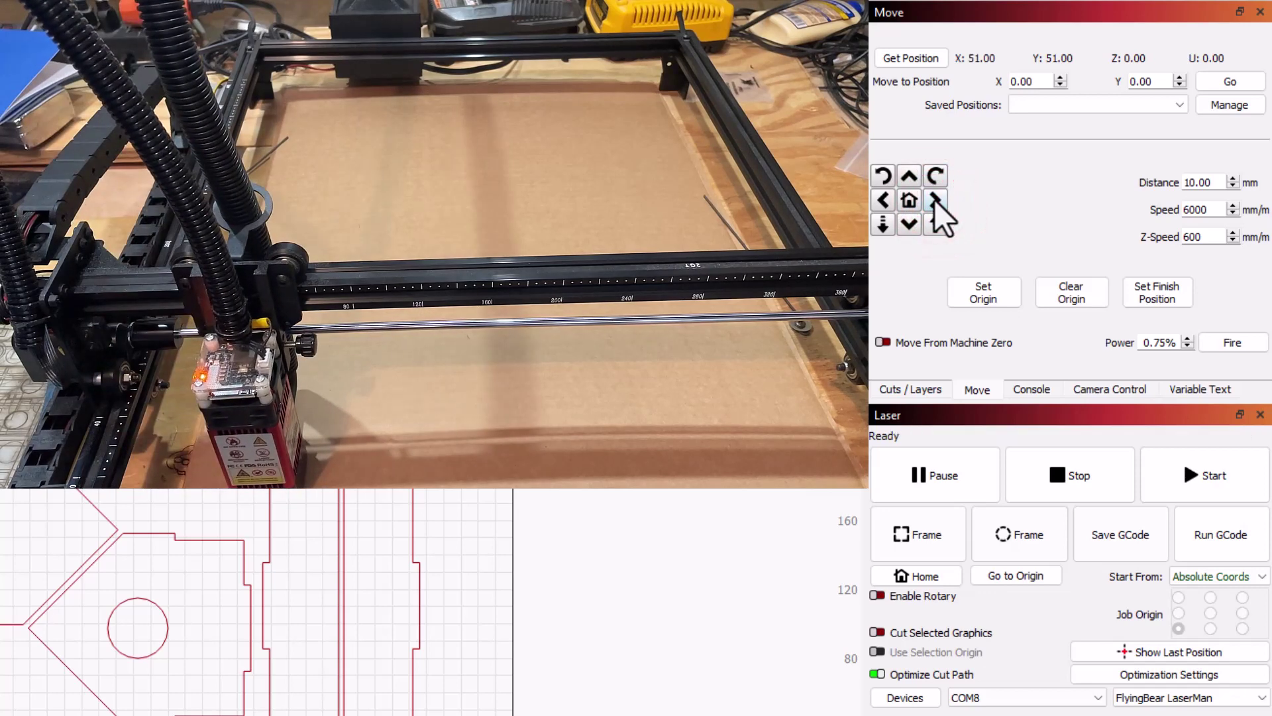
{"action": "left_click", "coordinate": [936, 527]}
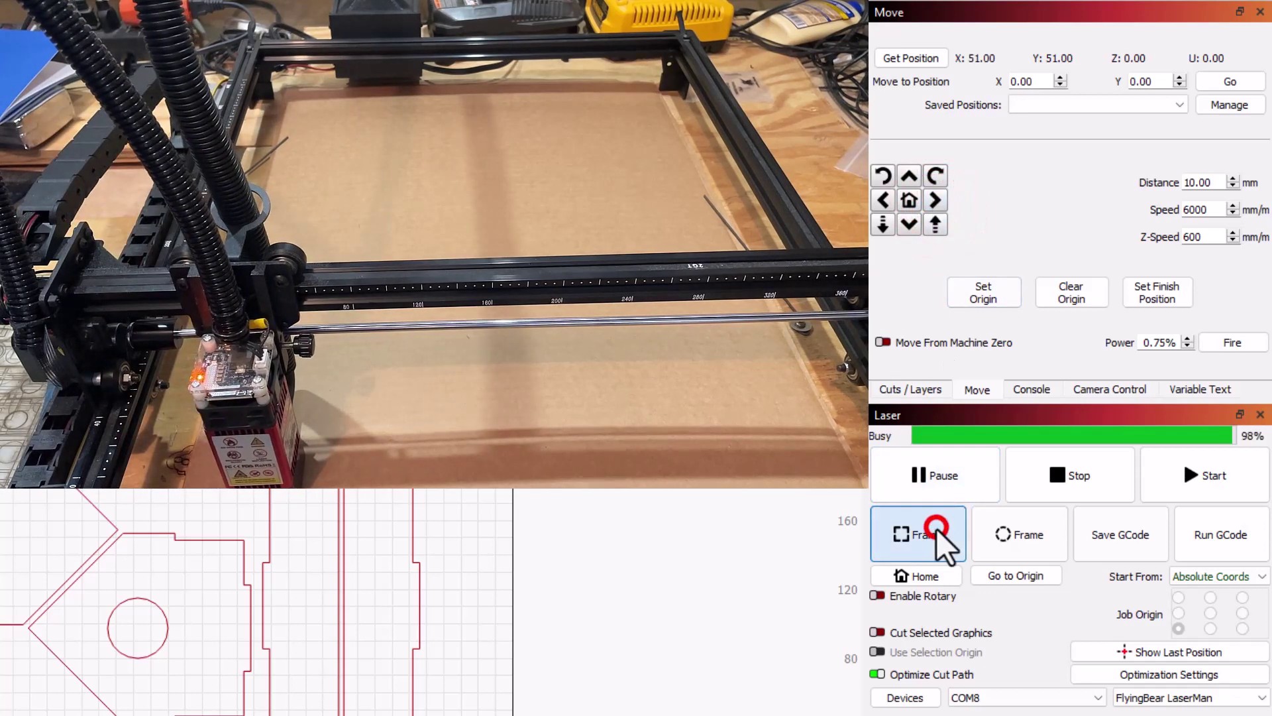